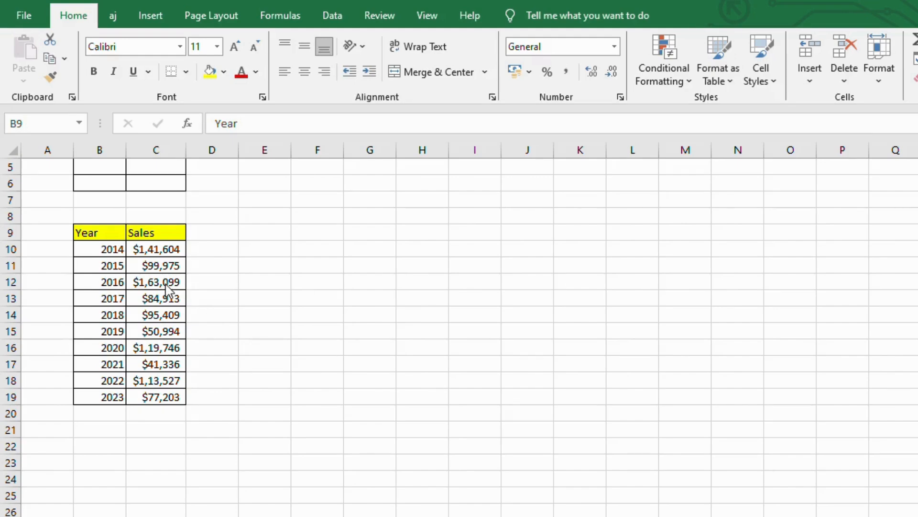
Apply a Greater Than highlight rule to the Year and Sales table (B9:C19) with threshold 100000 and Light Red Fill
key("ctrl+a")
left_click(80, 233)
left_click_drag(117, 235, 182, 399)
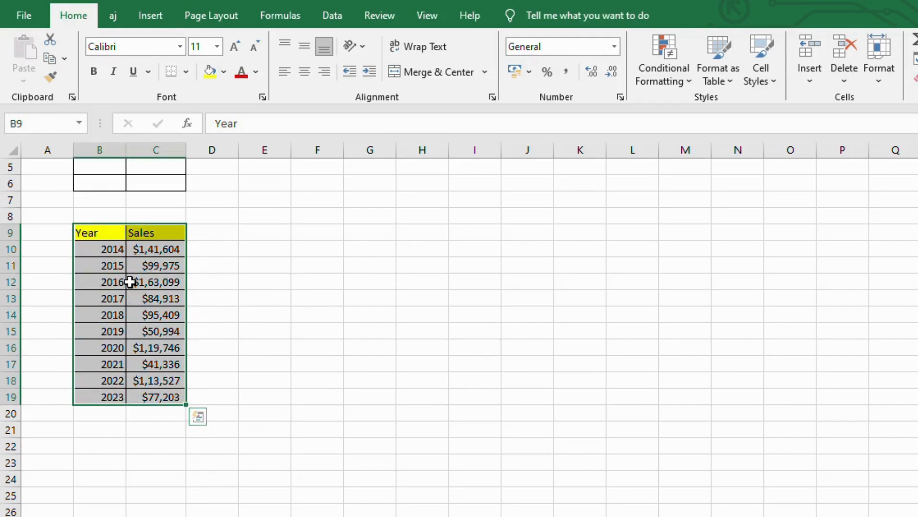
left_click(669, 63)
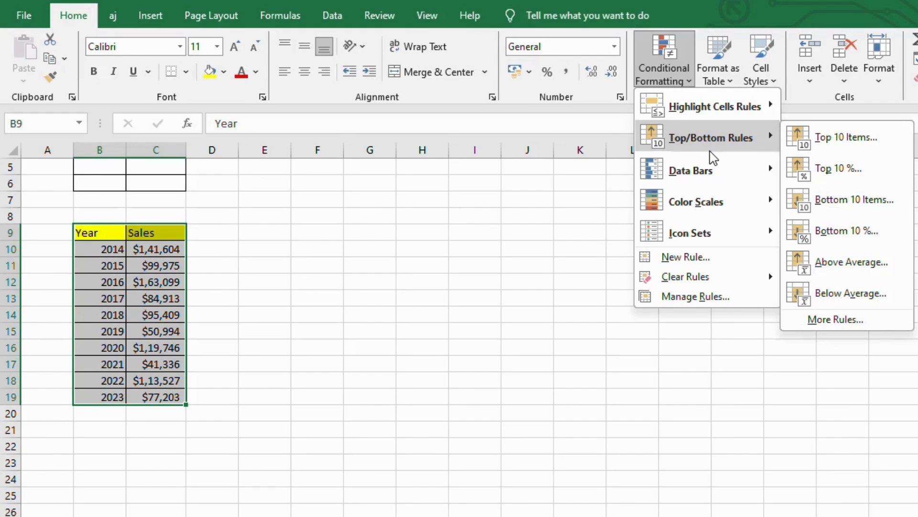
mouse_move(723, 118)
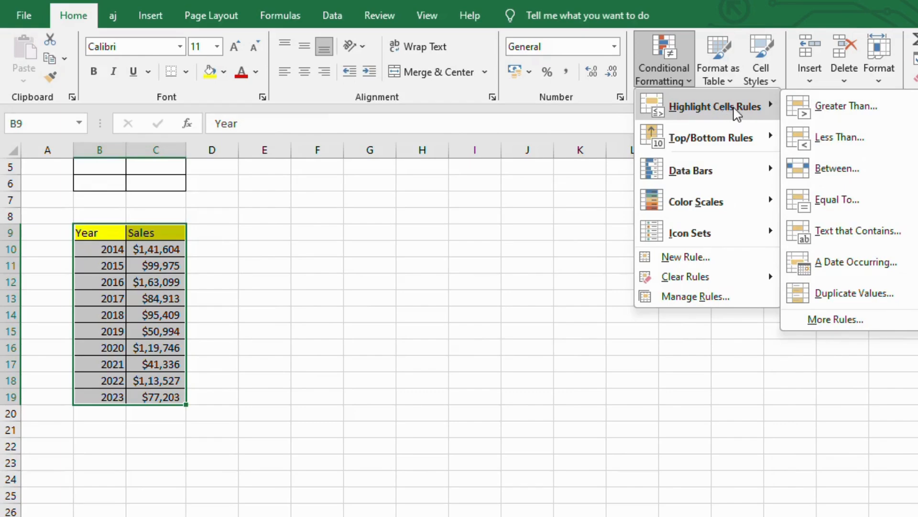
left_click(861, 113)
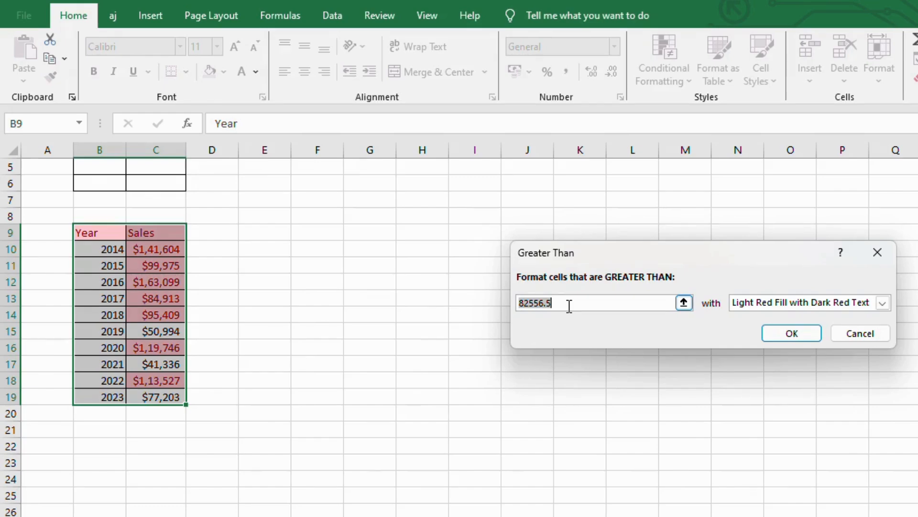
key("BackSpace")
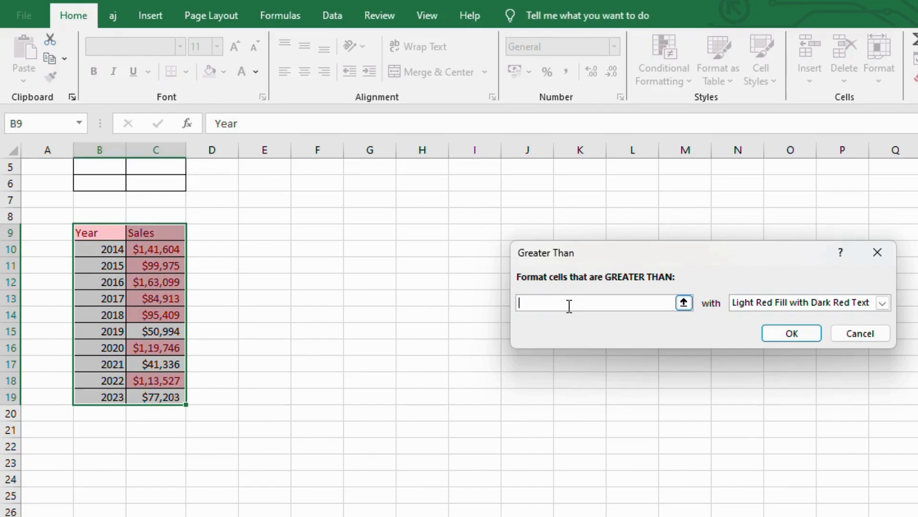
type("1000")
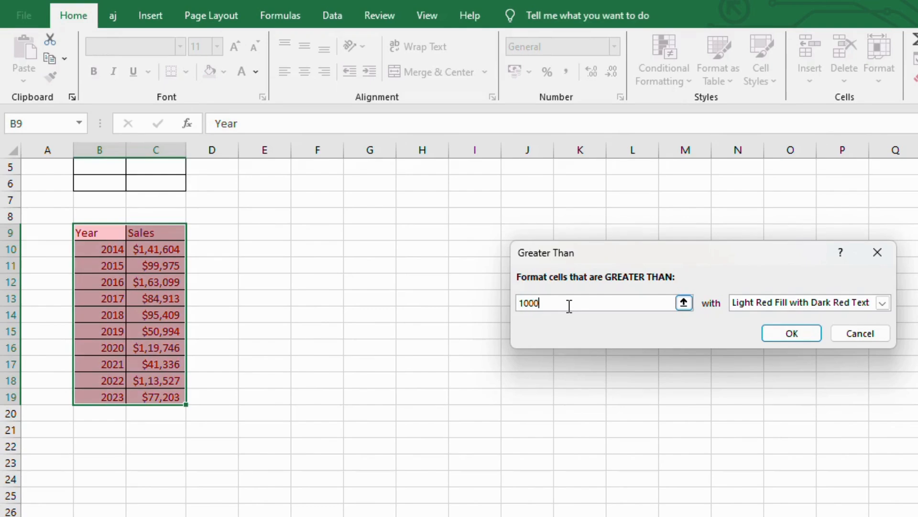
type("00")
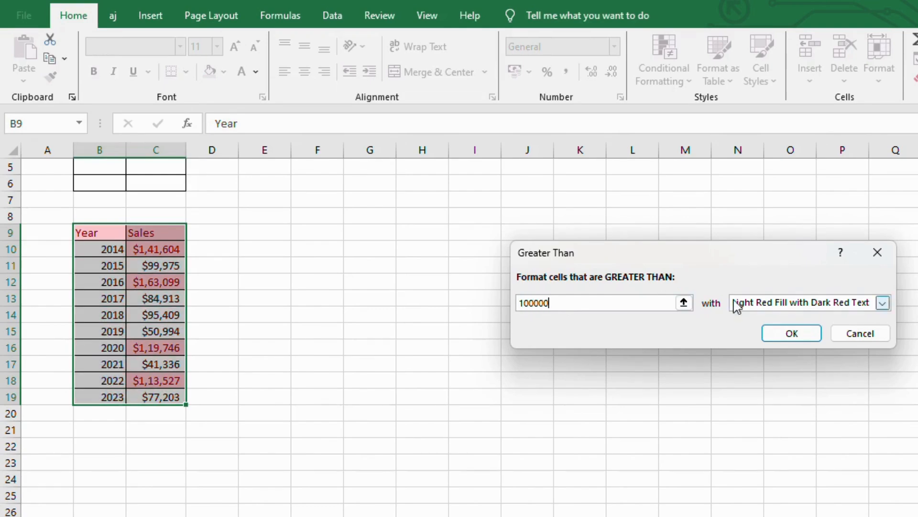
left_click(883, 303)
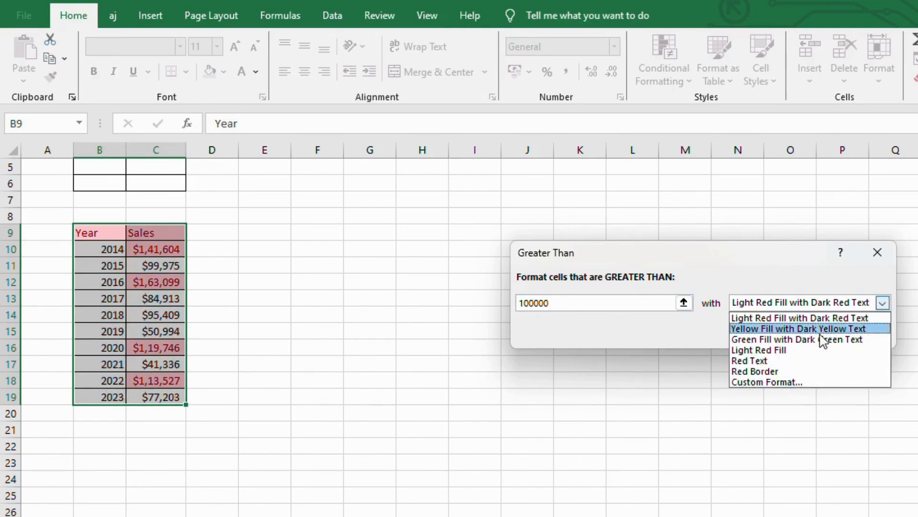
left_click(800, 351)
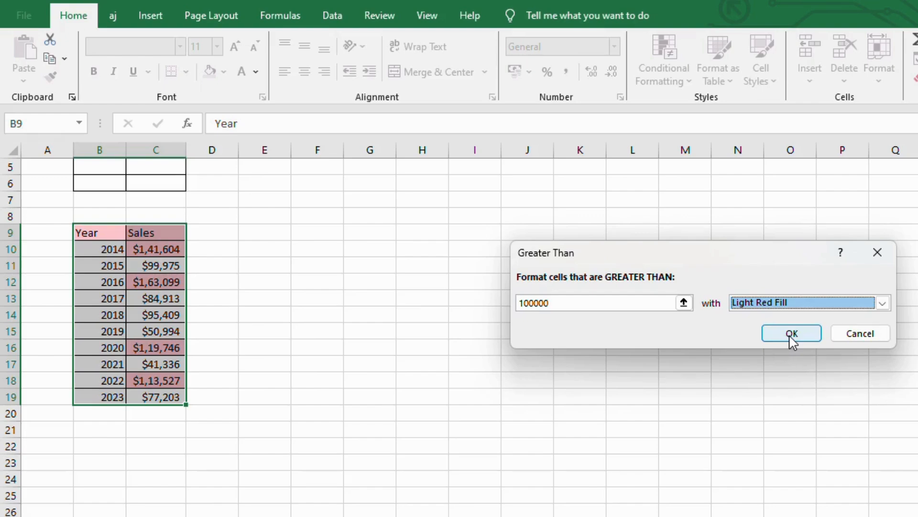
left_click(792, 334)
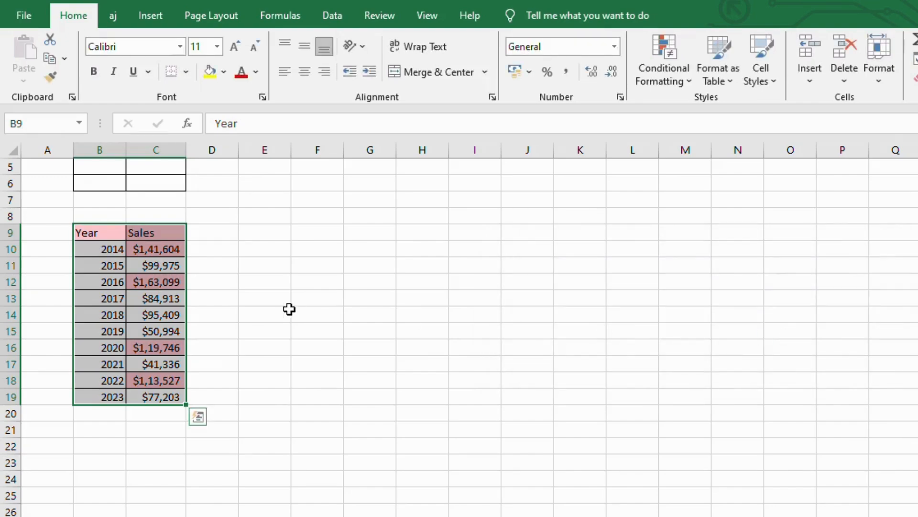
Undo the Greater Than highlighting on the Year and Sales table
left_click(232, 299)
left_click(229, 253)
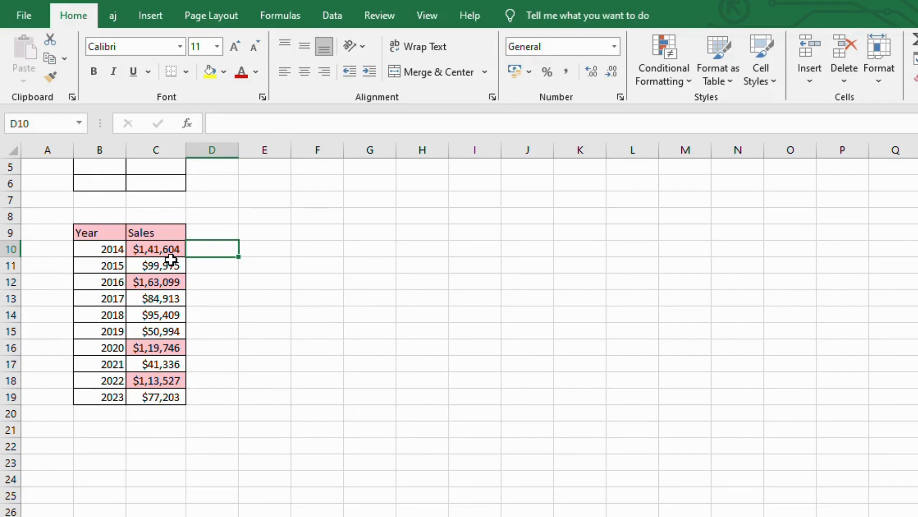
left_click(98, 234)
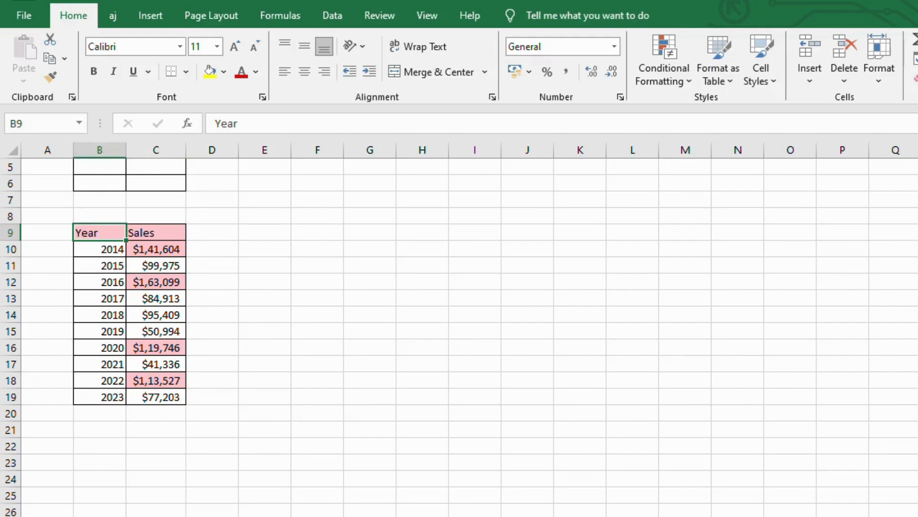
key("ctrl+z")
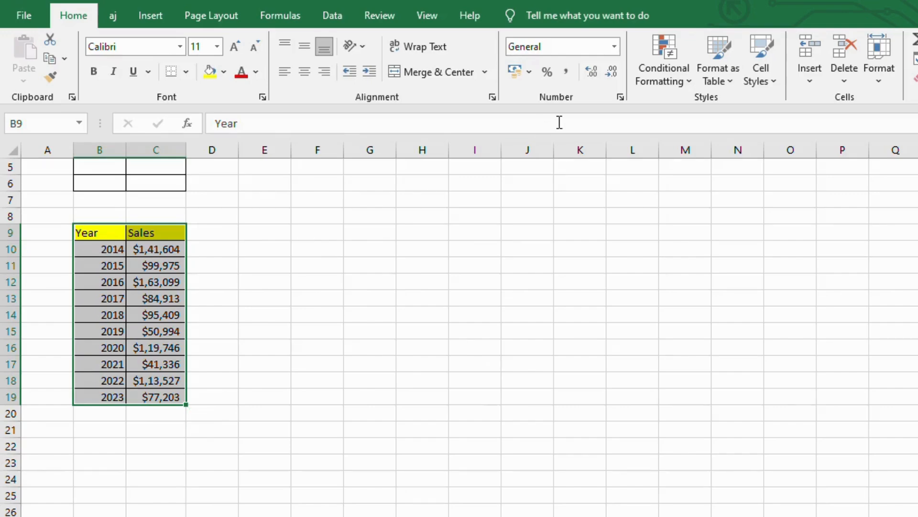
Set up a Between highlight rule on the Year and Sales table for values from 2015 to 2019
left_click(653, 84)
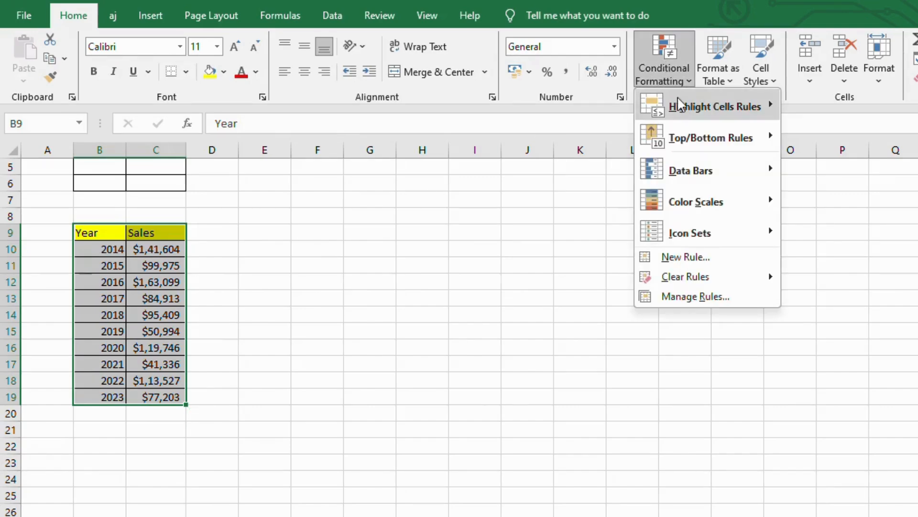
mouse_move(696, 117)
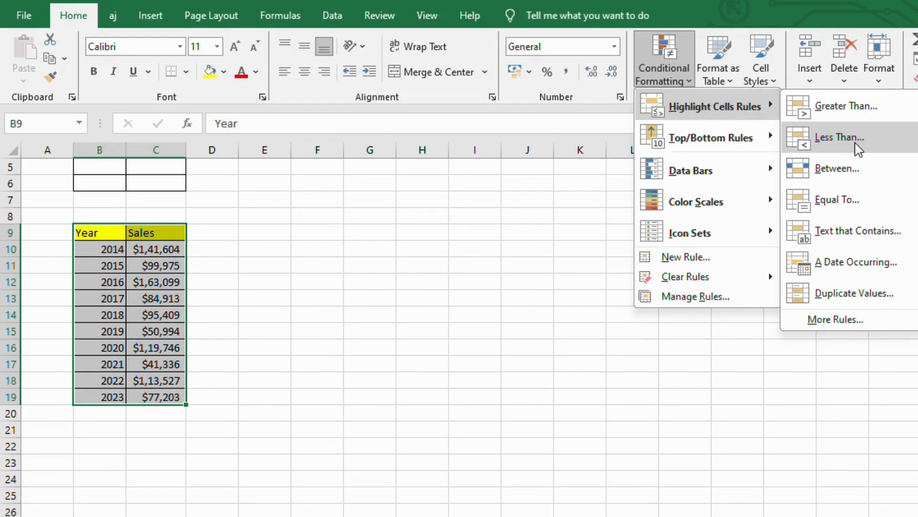
left_click(862, 180)
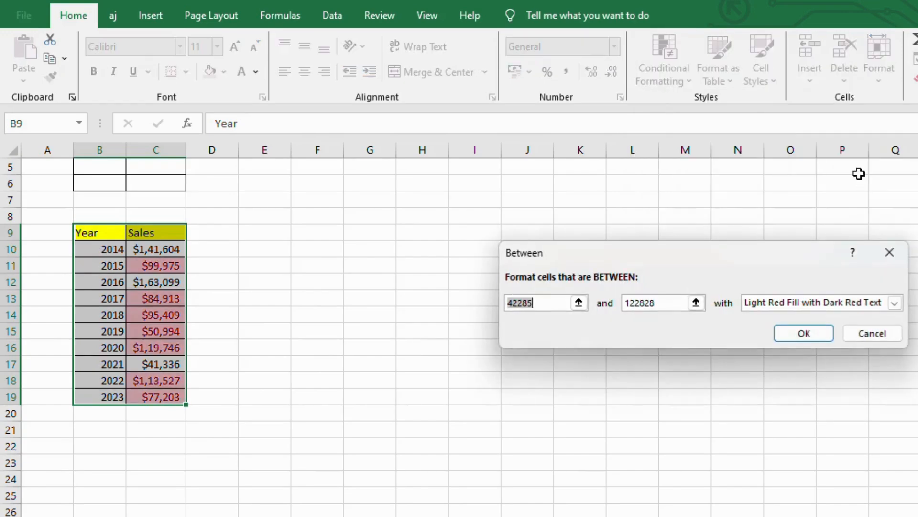
left_click(551, 302)
key("BackSpace")
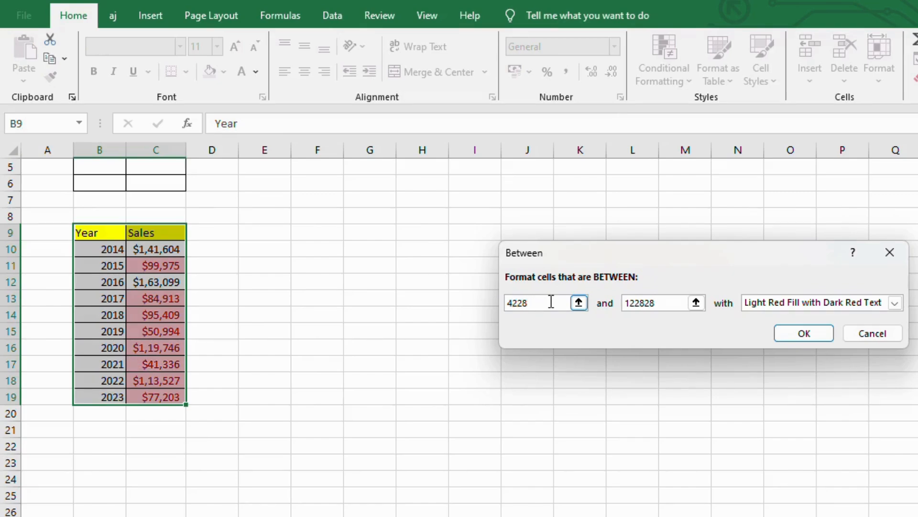
key("BackSpace")
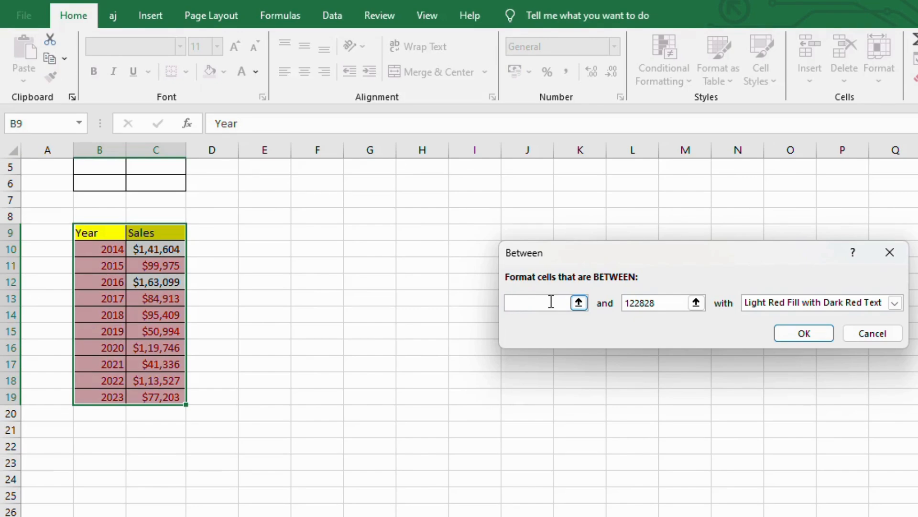
type("2015")
left_click(667, 302)
key("BackSpace")
key("BackSpace")
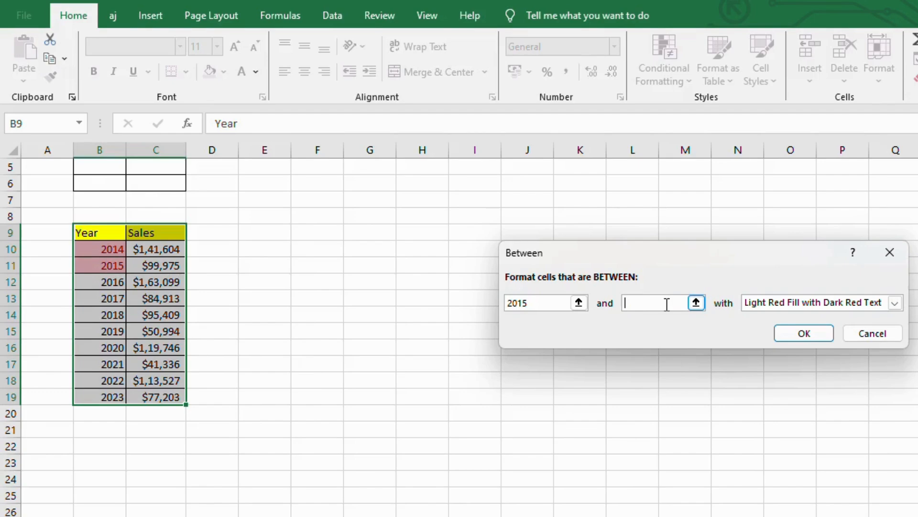
type("2019")
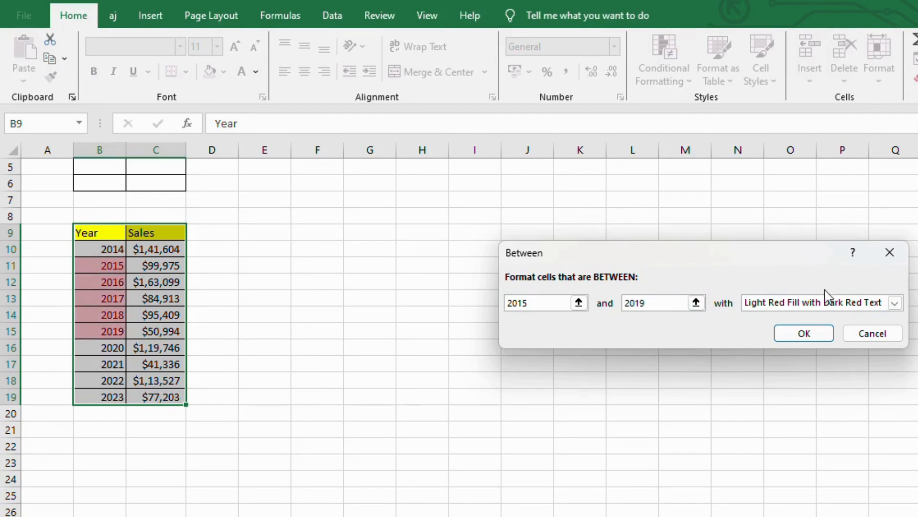
Choose Light Red Fill as the Between rule's format and apply the rule
left_click(894, 303)
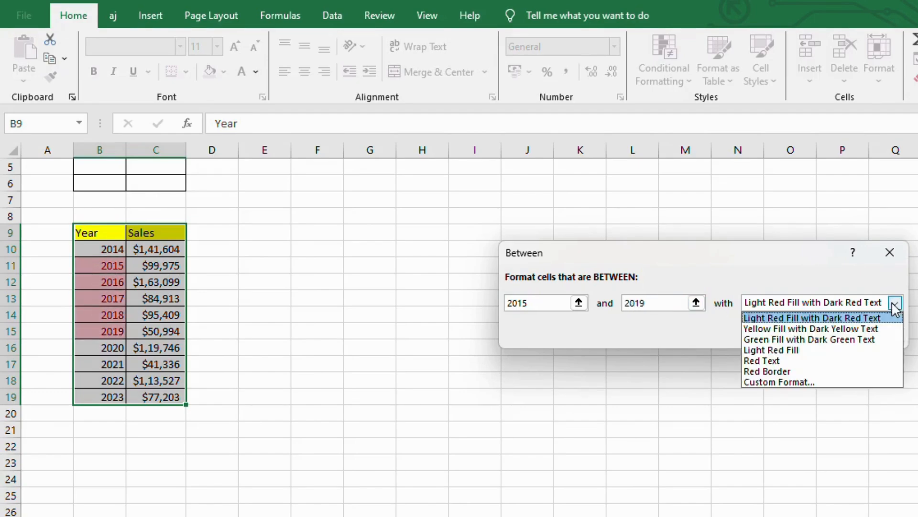
left_click(803, 350)
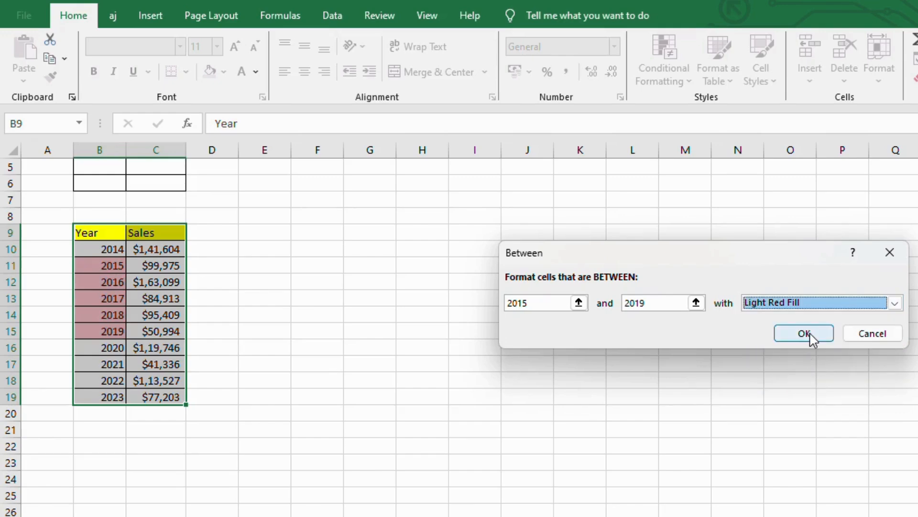
left_click(809, 334)
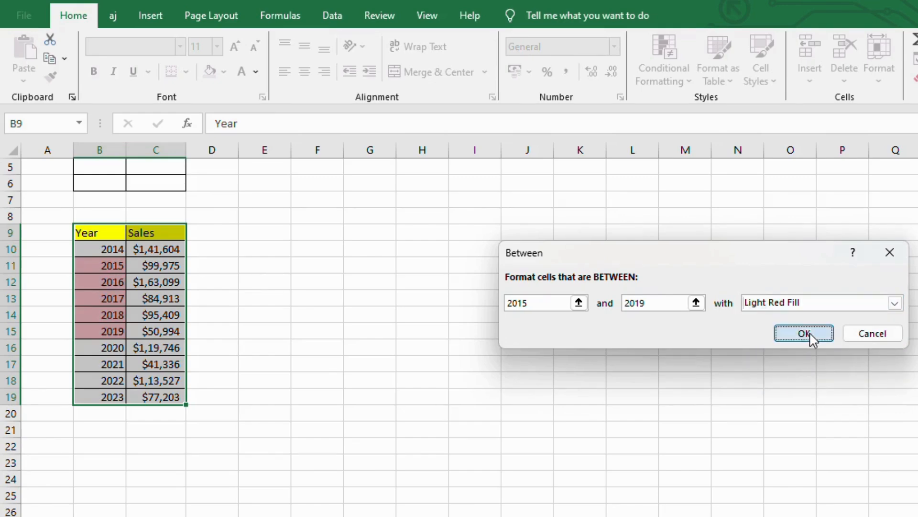
Undo the Between highlighting, leaving the whole Year and Sales table (B9:C19) selected
left_click(257, 344)
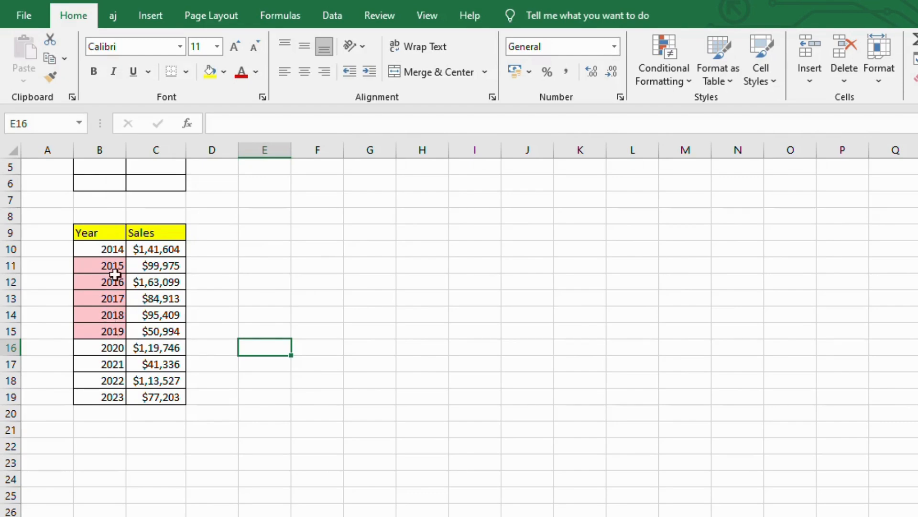
left_click_drag(69, 232, 187, 397)
key("ctrl+z")
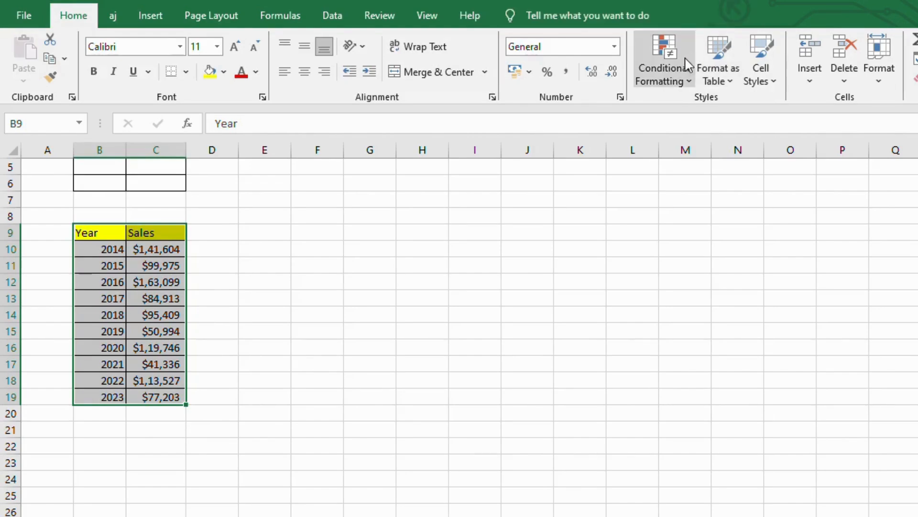
Apply light blue gradient-fill data bars to the Year and Sales table
left_click(667, 62)
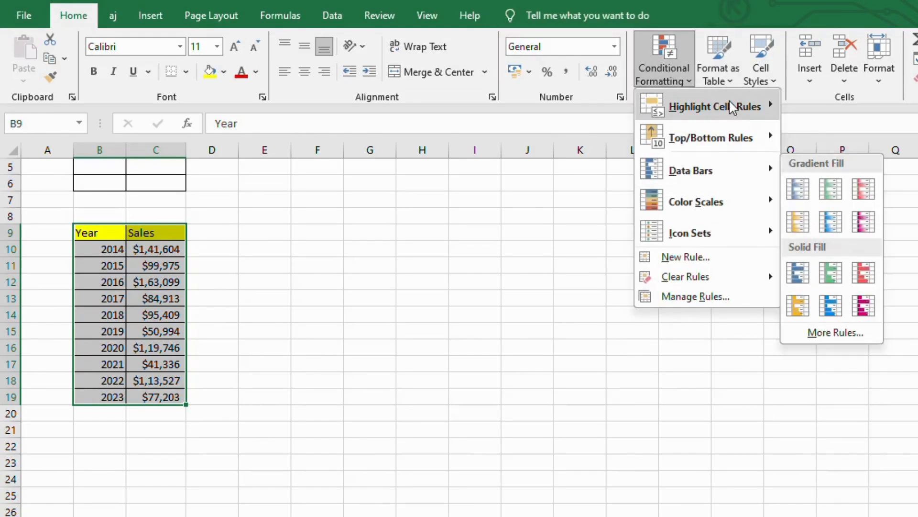
mouse_move(730, 101)
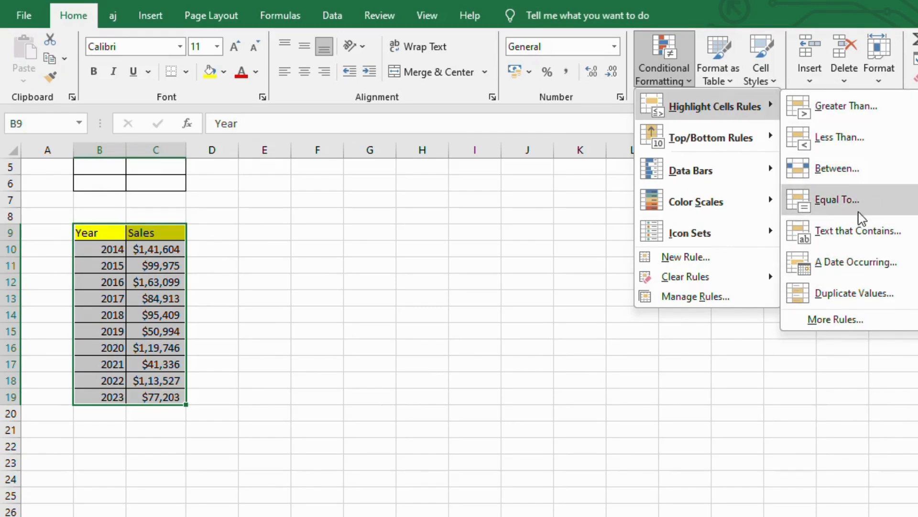
mouse_move(742, 182)
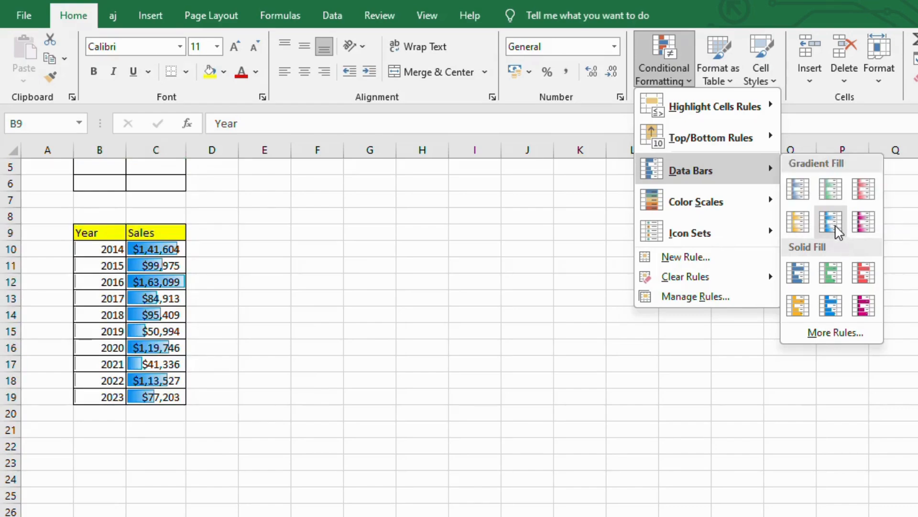
left_click(837, 232)
left_click(222, 298)
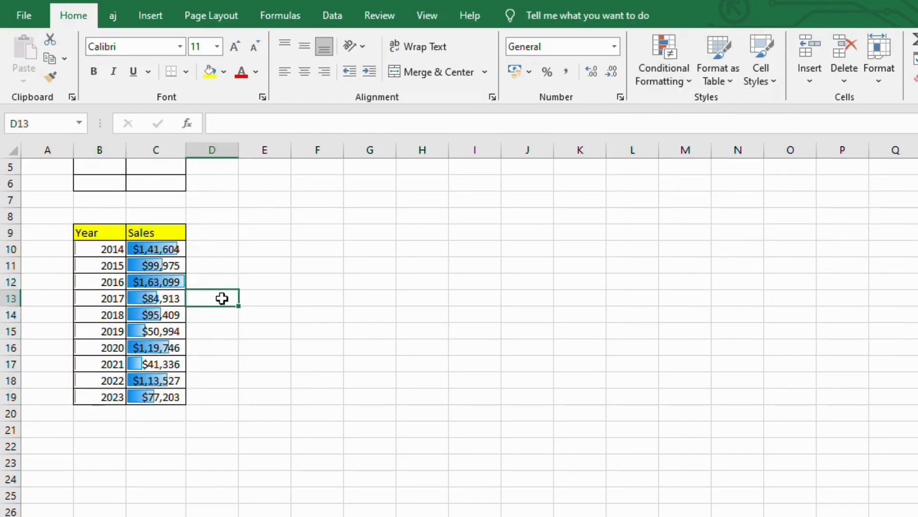
left_click(150, 253)
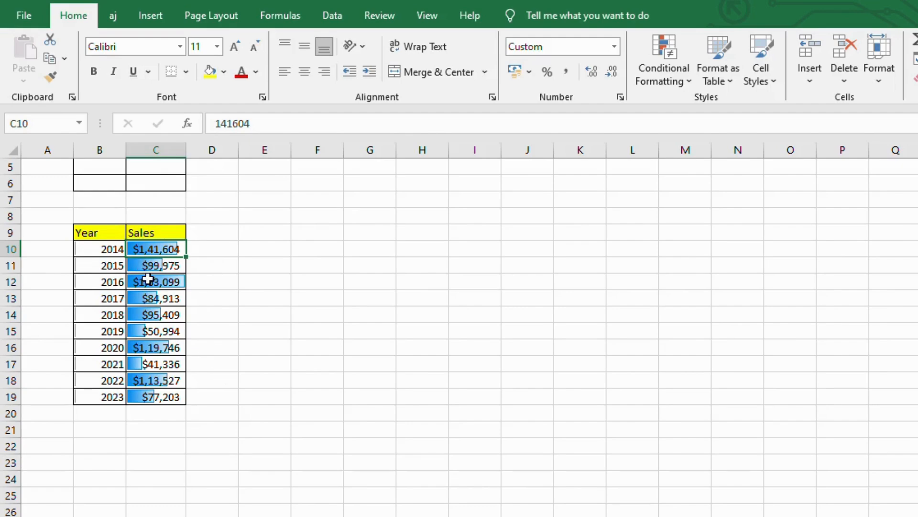
left_click(151, 282)
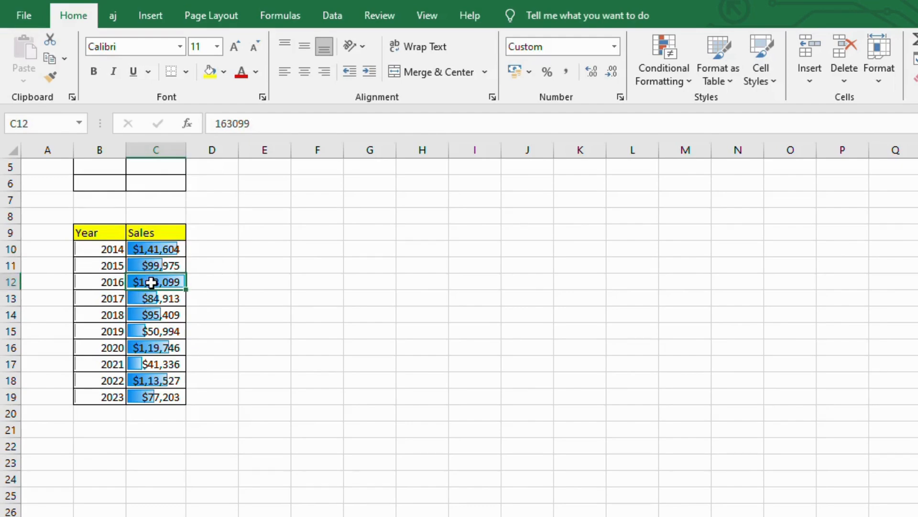
left_click(162, 337)
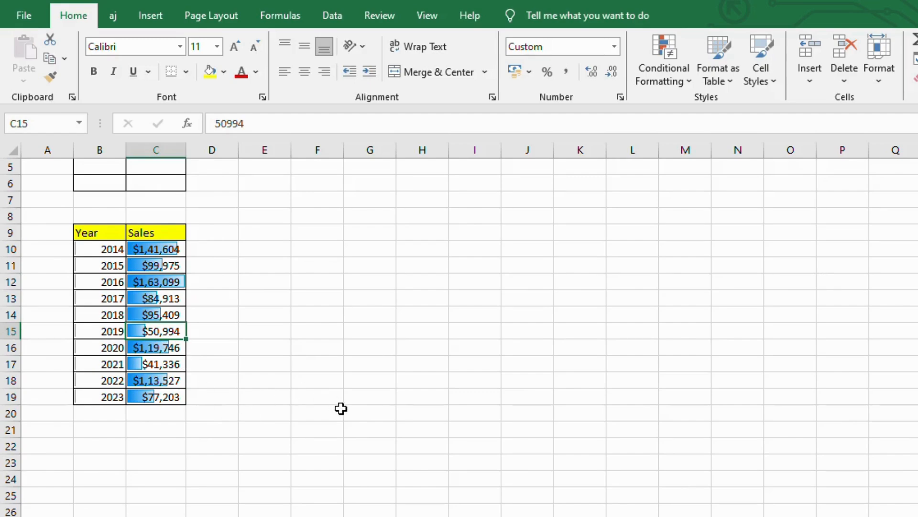
Undo the data bars on the Year and Sales table
left_click(222, 247)
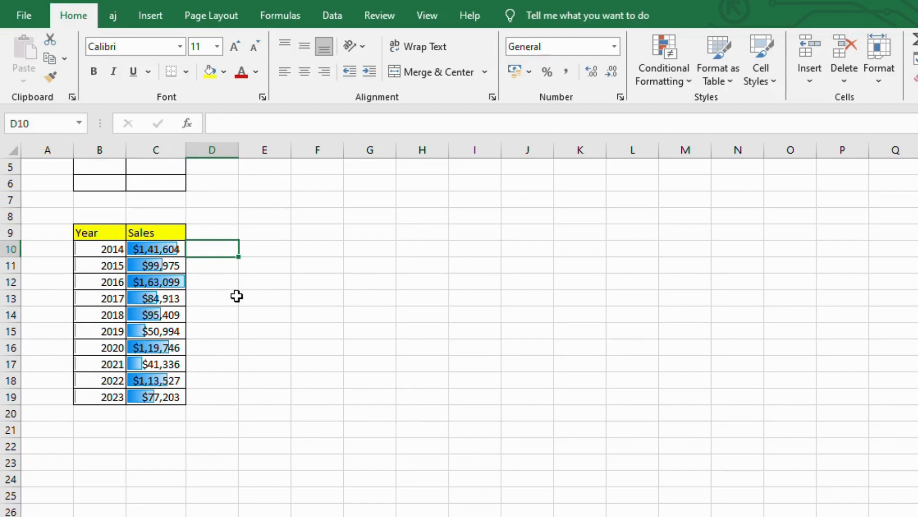
left_click_drag(90, 234, 168, 248)
key("ctrl+shift+Down")
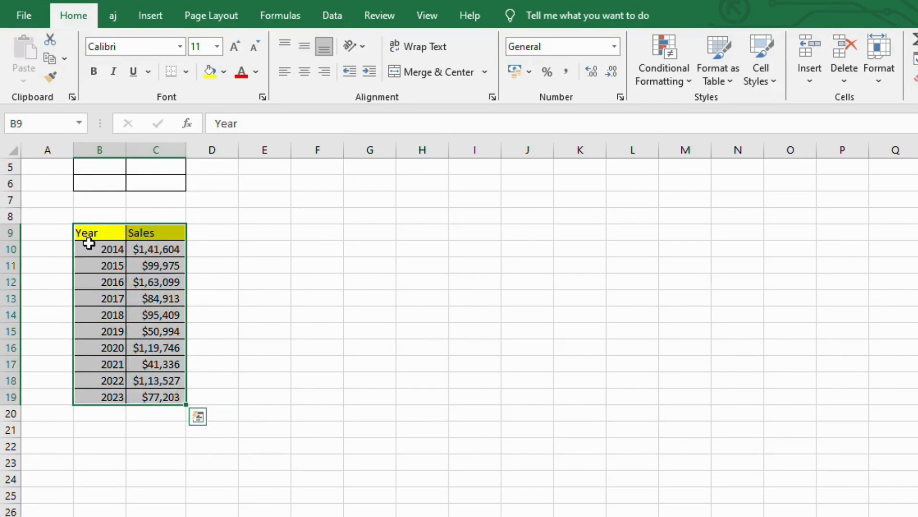
Apply the Green - White - Red color scale to the Year and Sales table
left_click(672, 51)
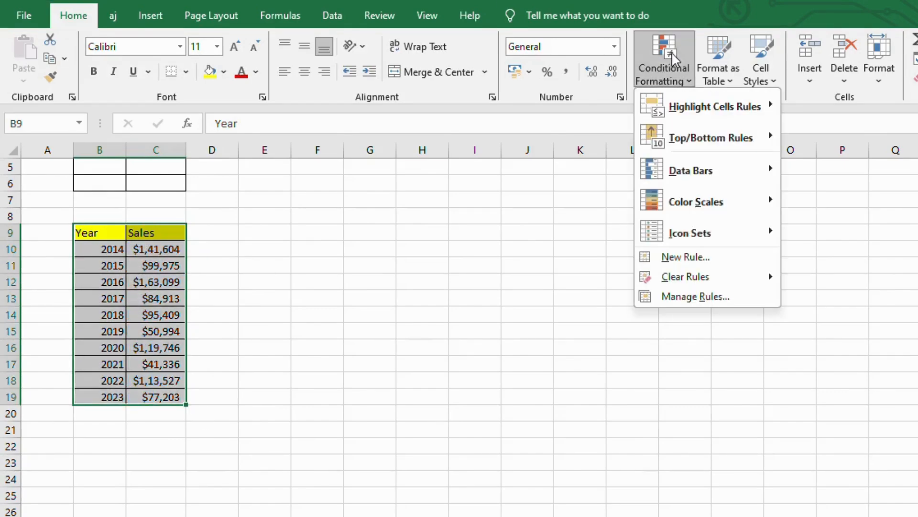
mouse_move(705, 209)
mouse_move(717, 181)
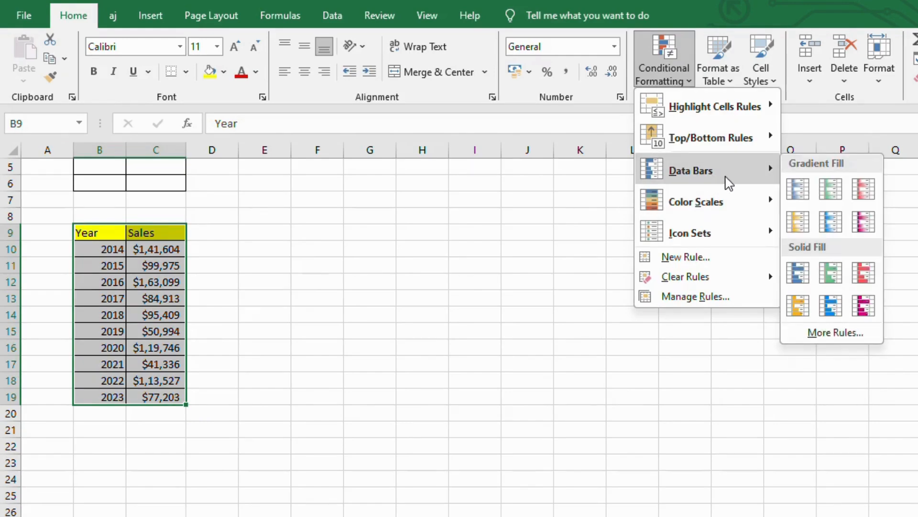
mouse_move(738, 198)
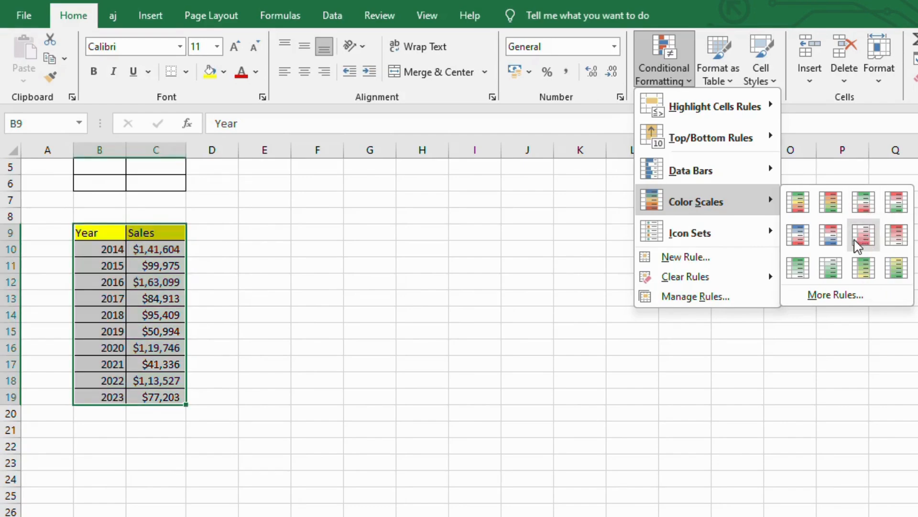
left_click(857, 204)
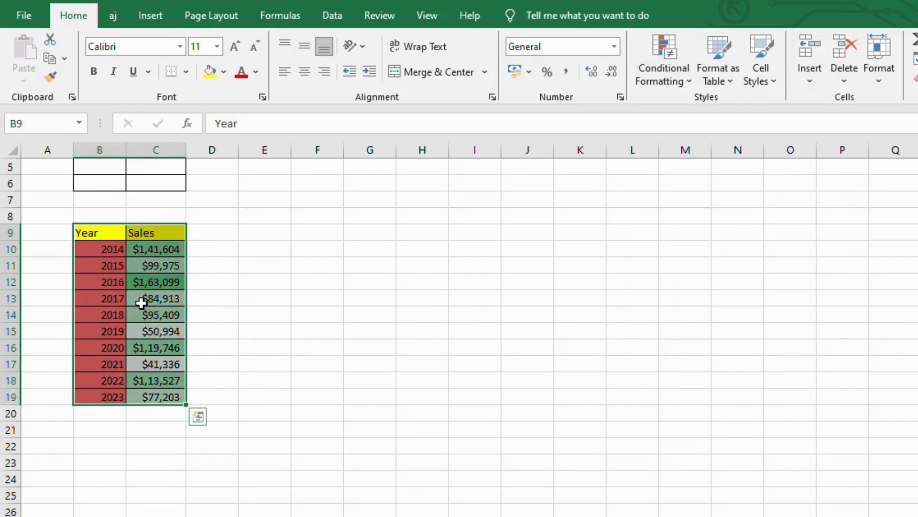
left_click(236, 348)
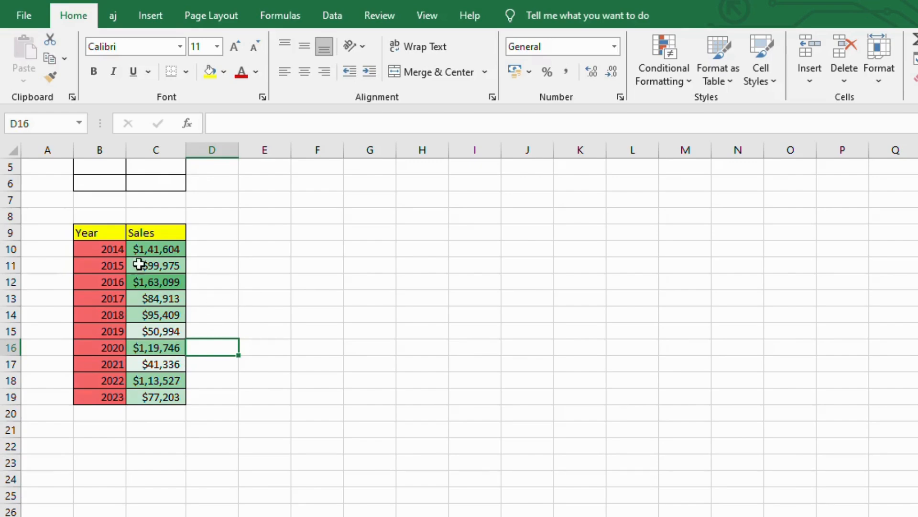
Undo the color scale, leaving the whole Year and Sales table (B9:C19) selected
left_click_drag(97, 235, 132, 236)
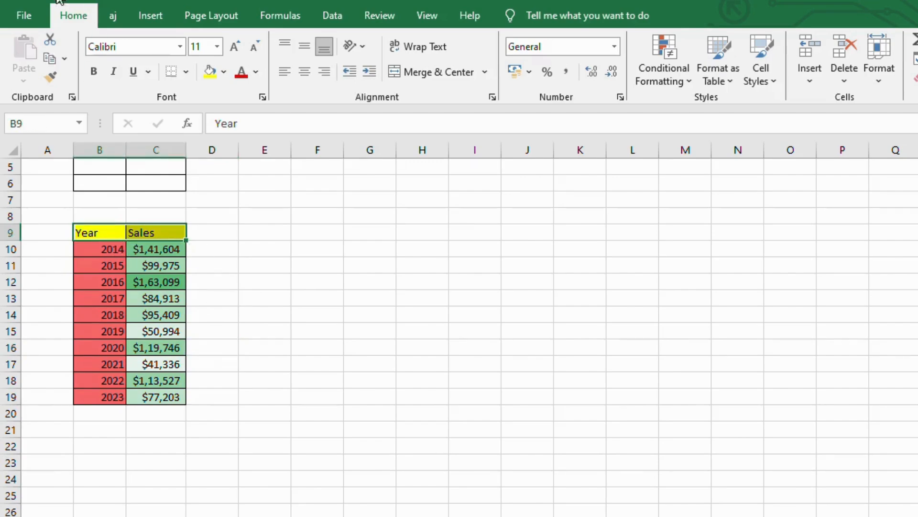
key("ctrl+shift+Down")
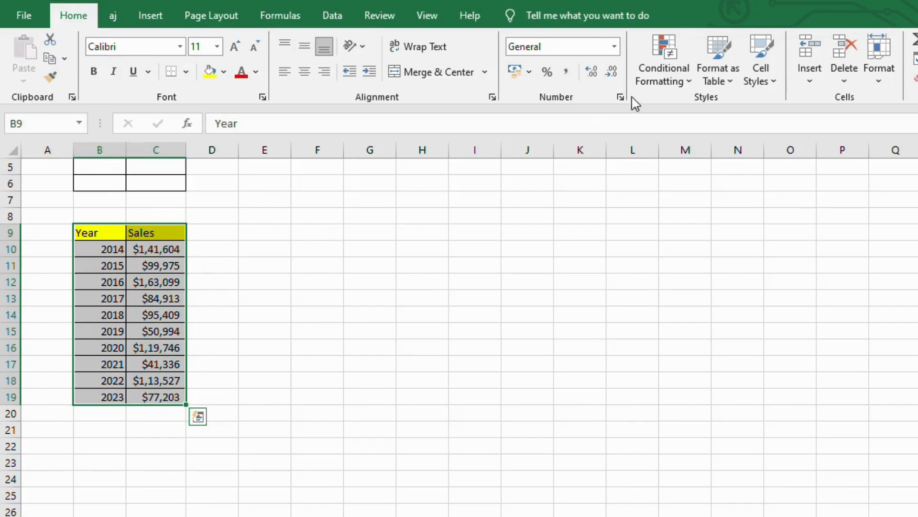
Apply the colored four-arrow directional icon set to the Year and Sales table
left_click(664, 71)
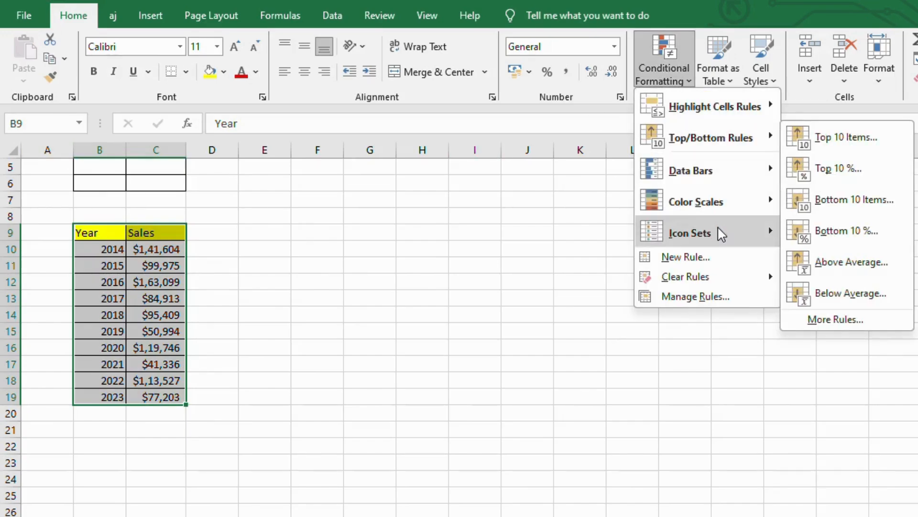
mouse_move(718, 229)
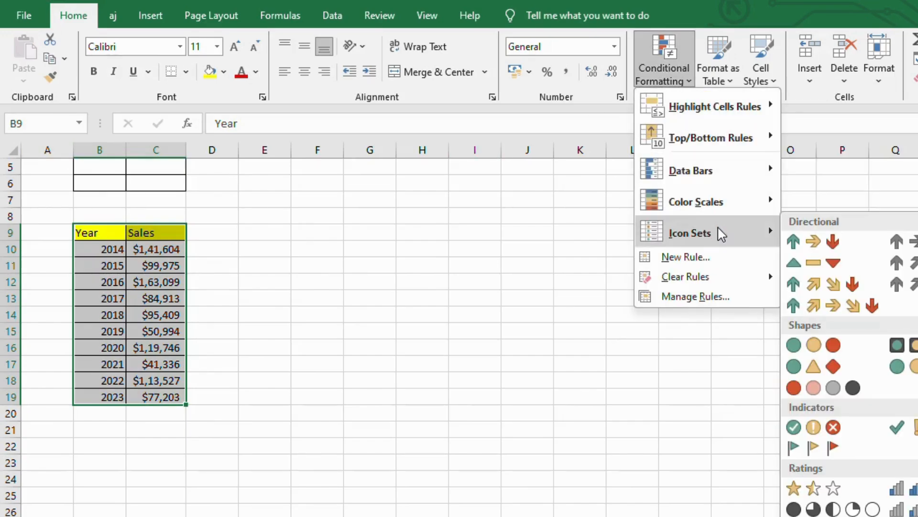
left_click(832, 287)
left_click(317, 281)
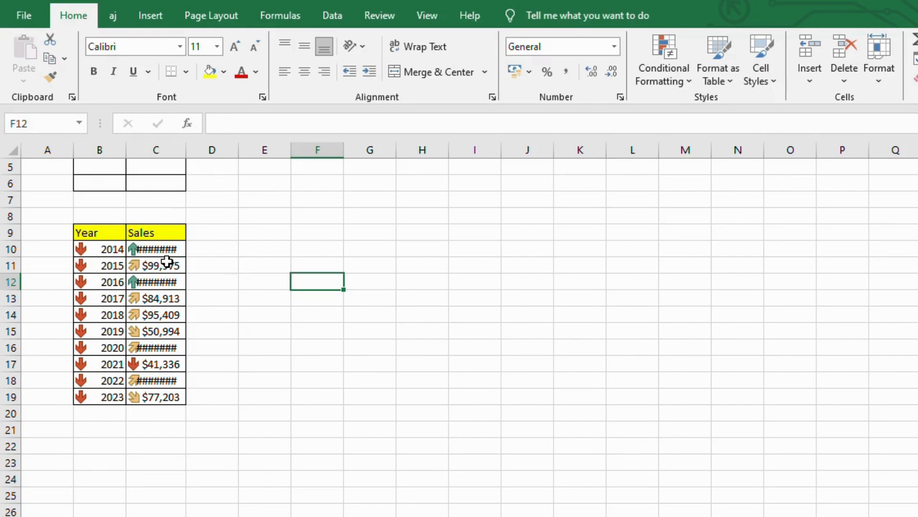
Select the Year and Sales table (B9:C19) and undo its arrow icon set
left_click_drag(100, 234, 180, 397)
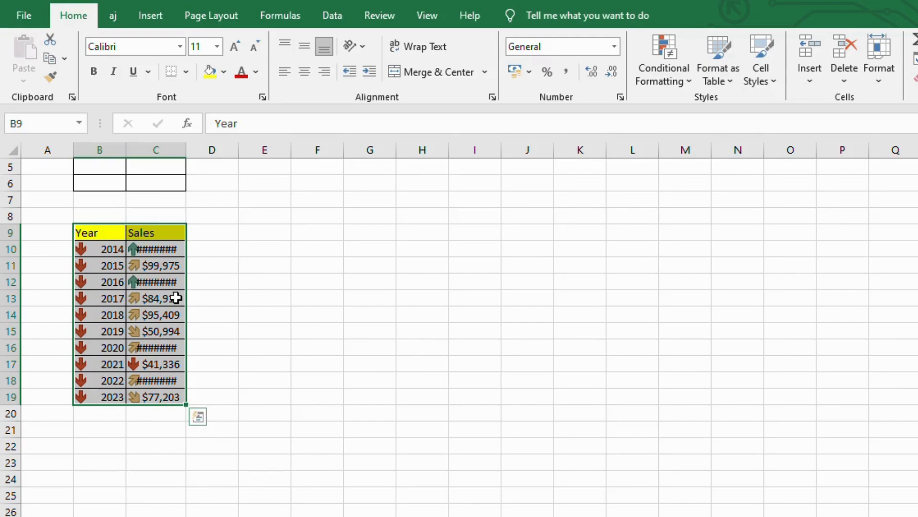
key("ctrl+z")
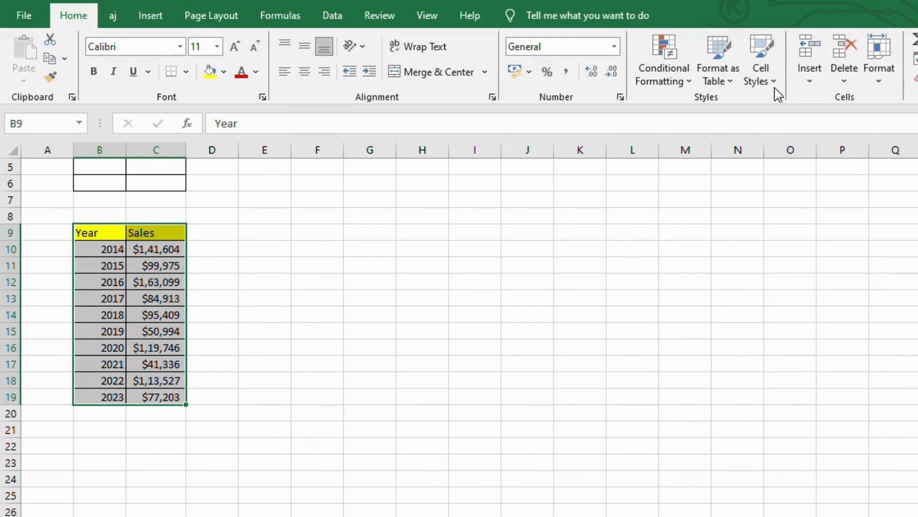
Review the rule types for a new conditional formatting rule and cancel without creating one
left_click(666, 61)
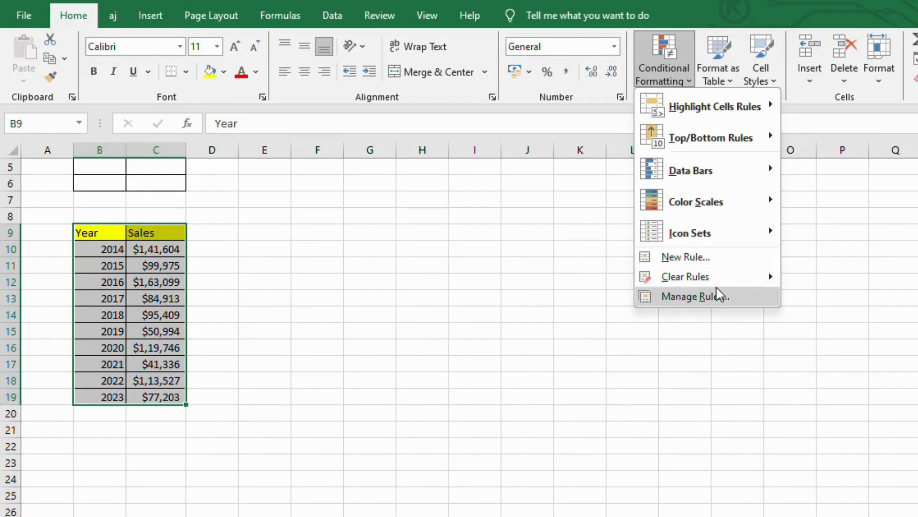
left_click(733, 261)
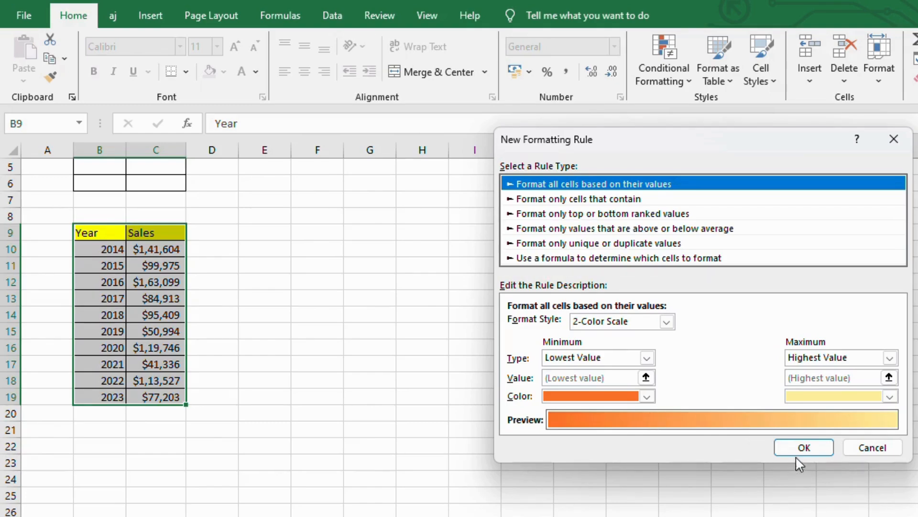
left_click(856, 447)
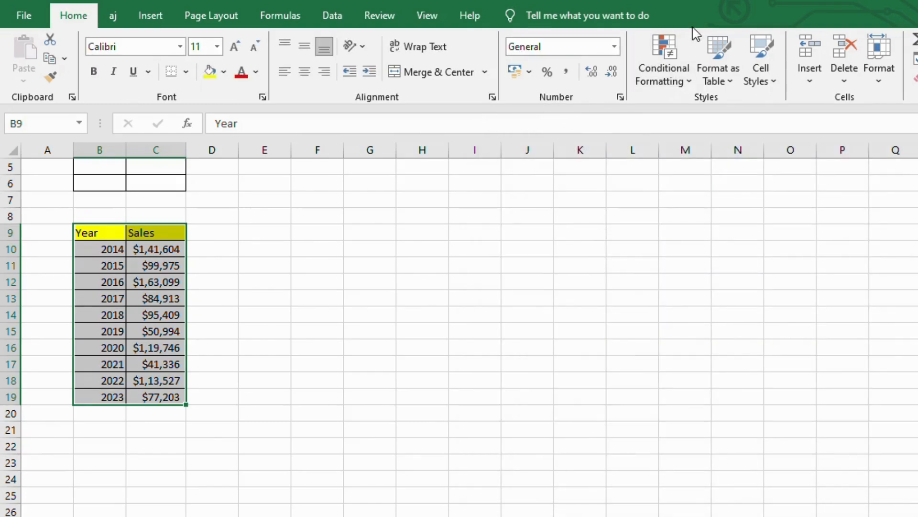
Restore the four-arrow icon set on the Year and Sales table and deselect the table
left_click(665, 61)
mouse_move(736, 279)
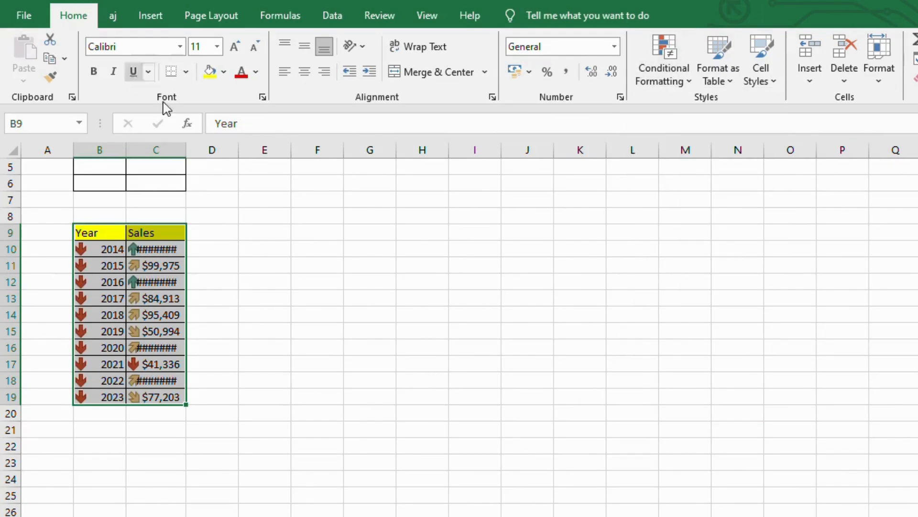
left_click(219, 302)
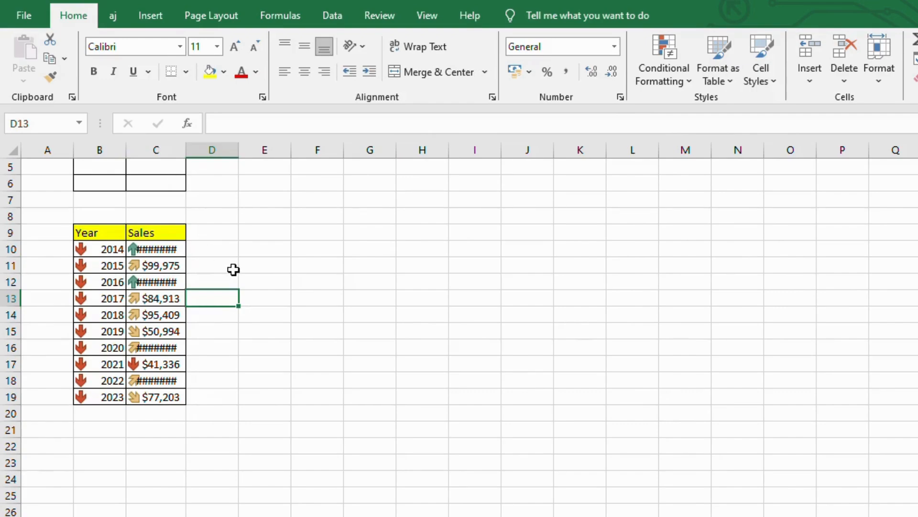
left_click(106, 245)
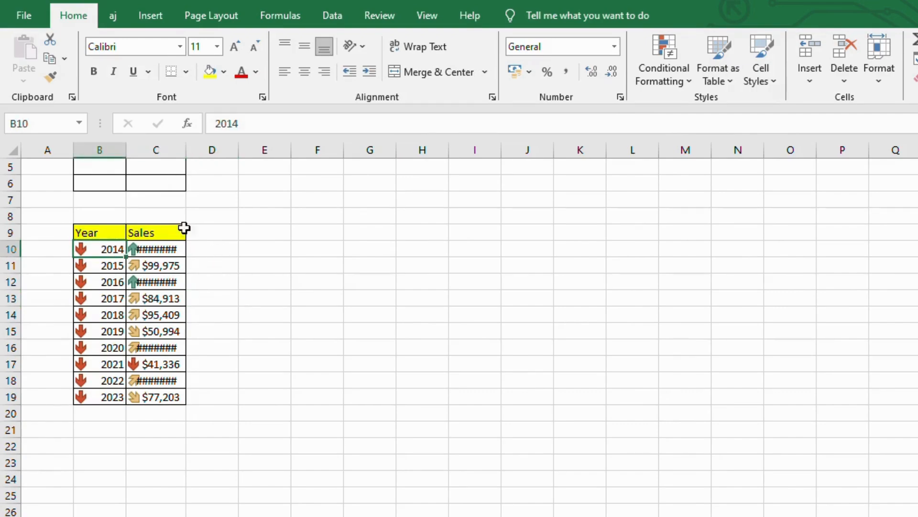
Review the rules applied to the Year and Sales table (B9:C19) in the Conditional Formatting Rules Manager, and close it
left_click_drag(103, 234, 184, 400)
left_click(667, 67)
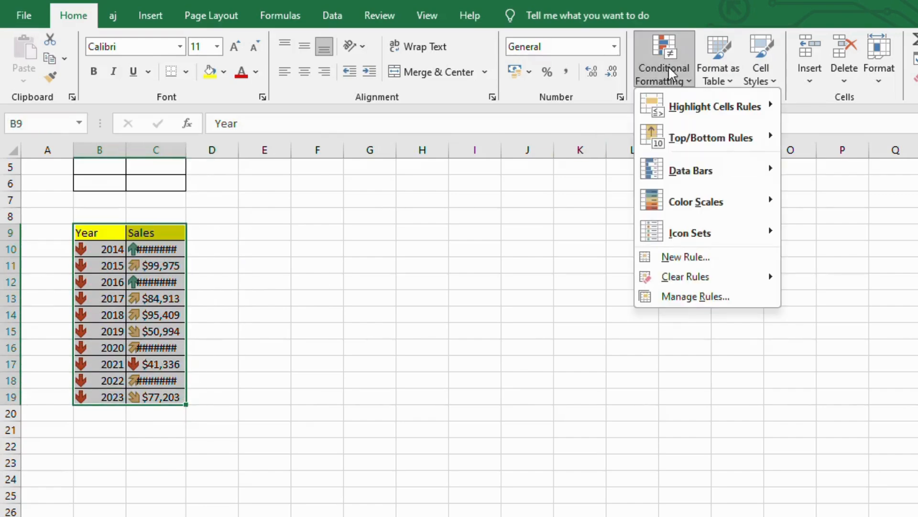
left_click(668, 295)
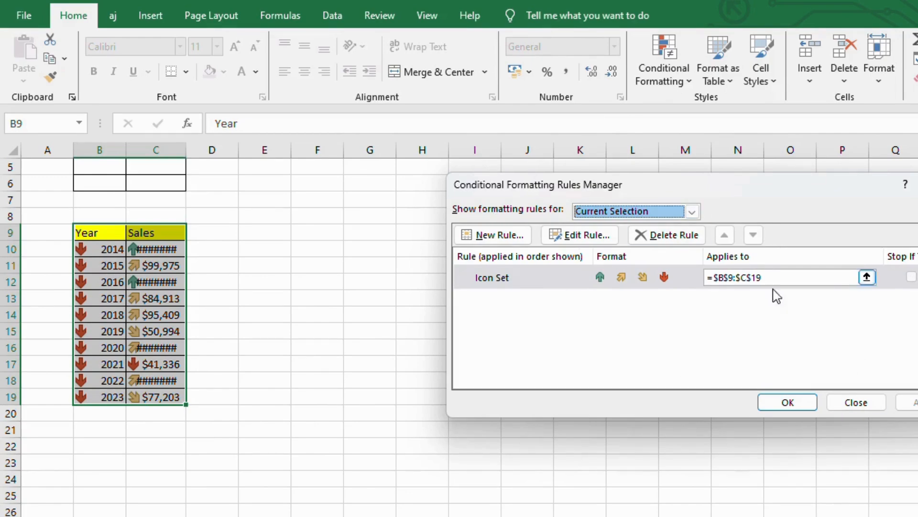
left_click(855, 404)
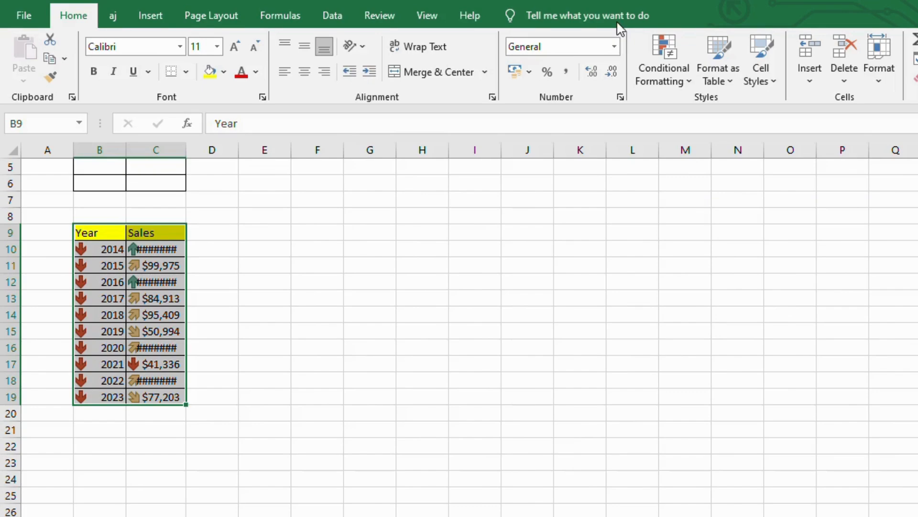
Clear the conditional formatting rules from the selected Year and Sales table cells and deselect the table
left_click(660, 56)
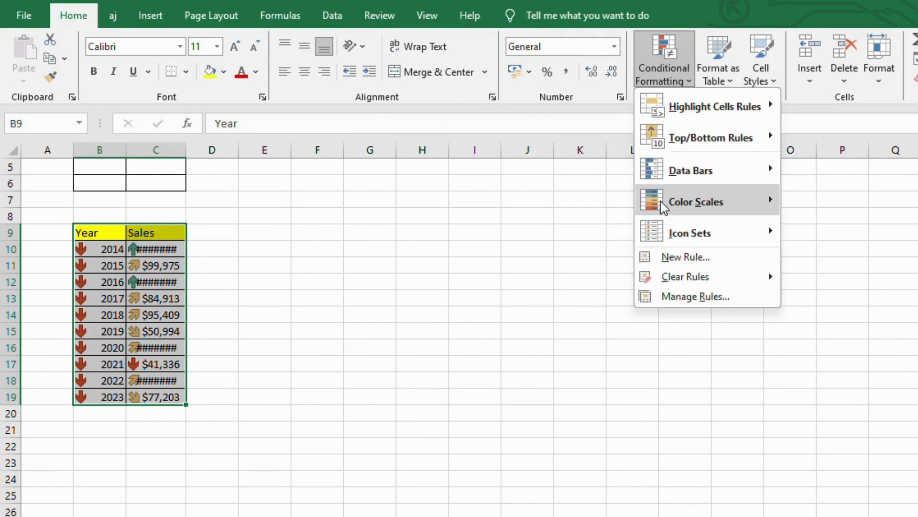
mouse_move(697, 283)
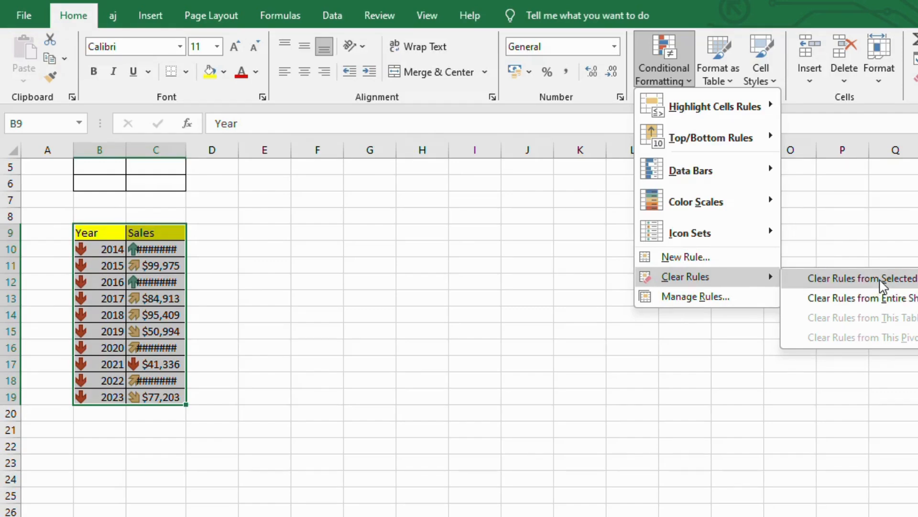
left_click(882, 280)
left_click(210, 234)
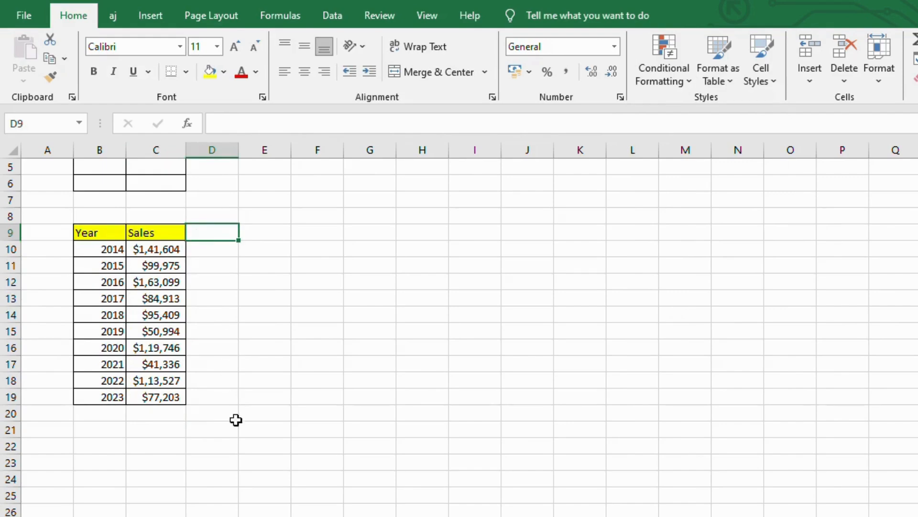
left_click(229, 398)
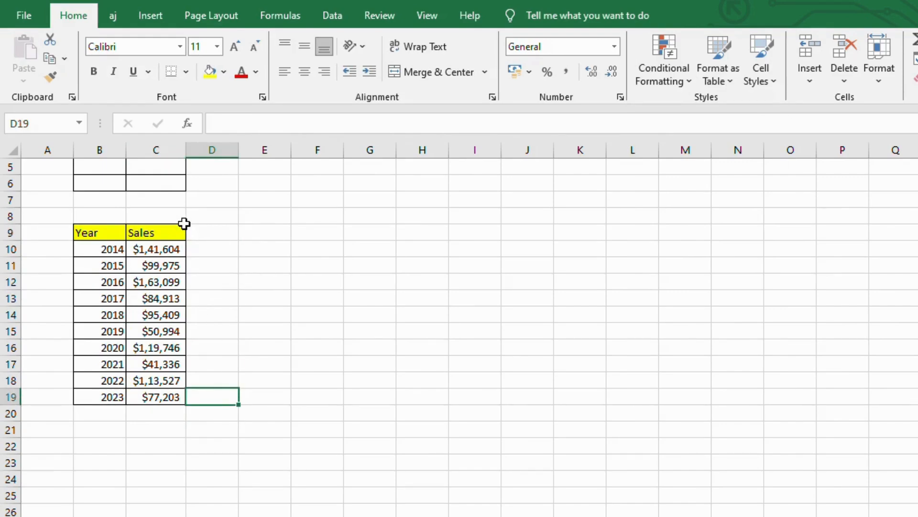